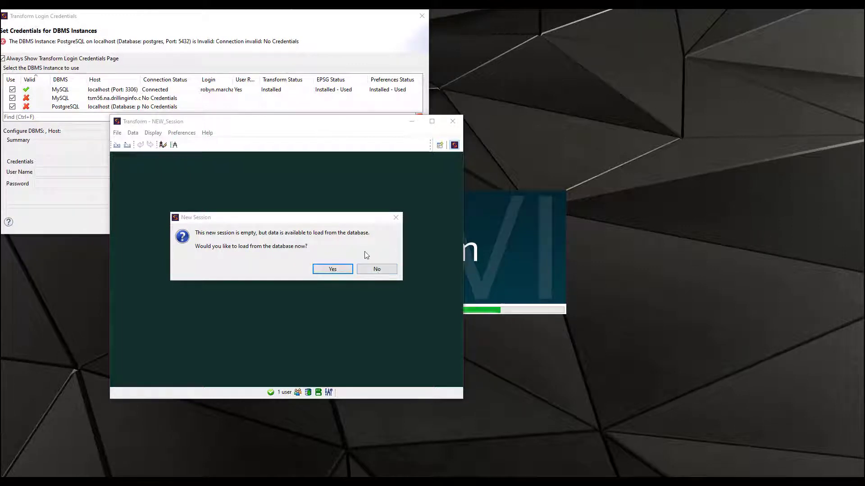
Start the new session without loading from the database, and maximize the window to view the United States map.
left_click(375, 271)
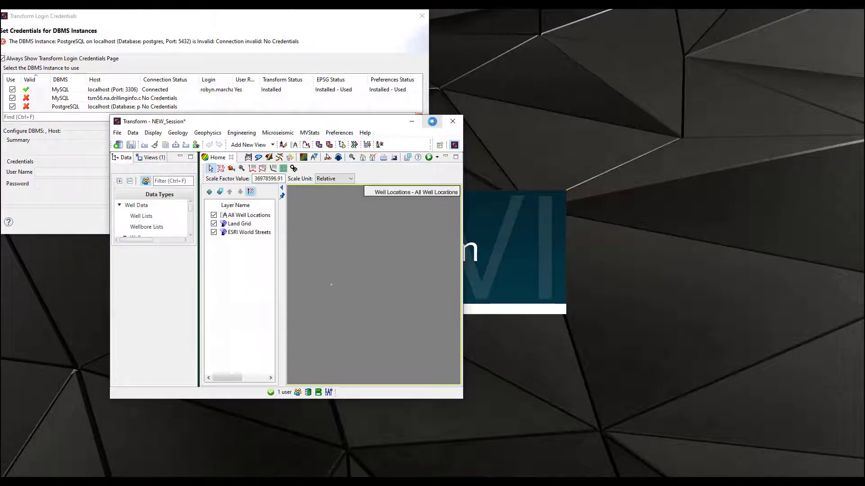
left_click(432, 121)
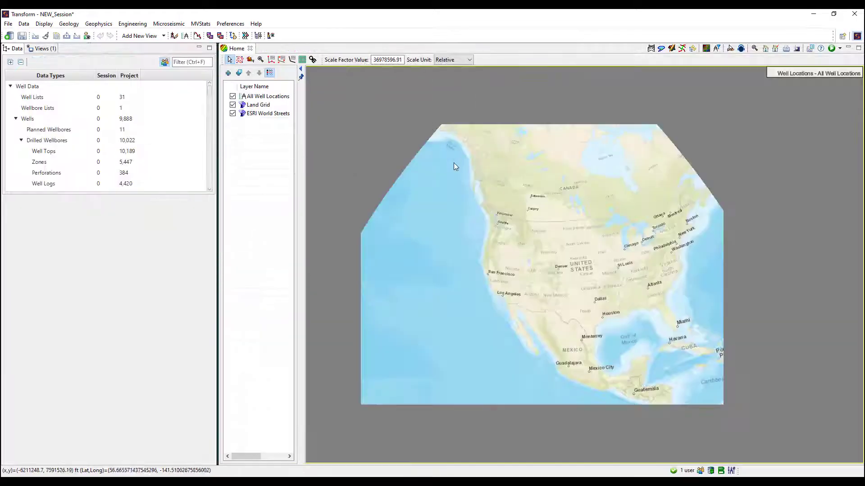
scroll(678, 250, "up", 1)
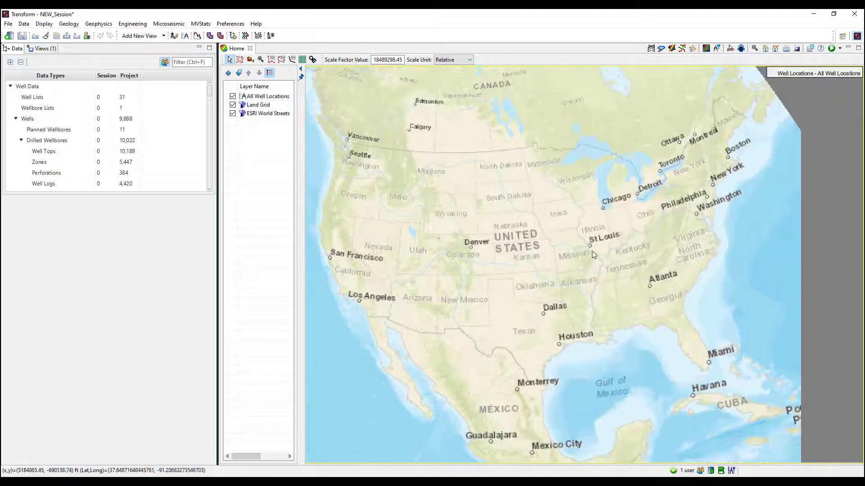
Review the data types list, comparing the session and project counts for well and geologic feature data.
scroll(124, 137, "down", 7)
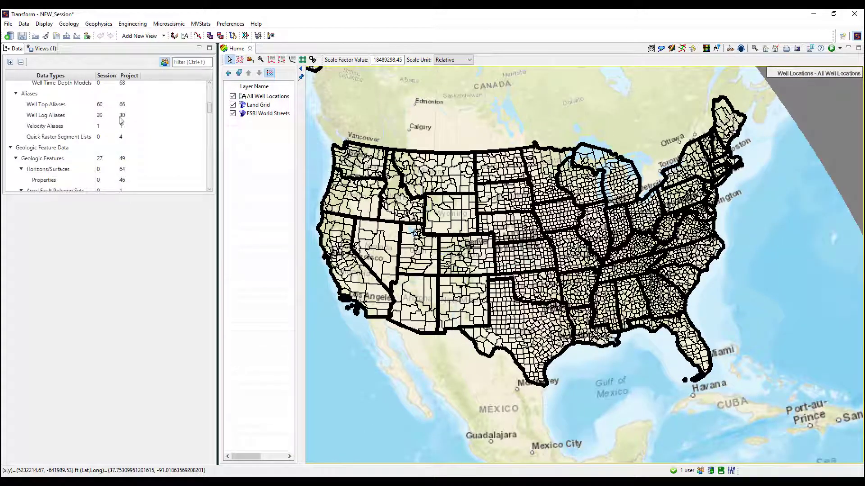
scroll(112, 166, "down", 3)
scroll(112, 166, "up", 7)
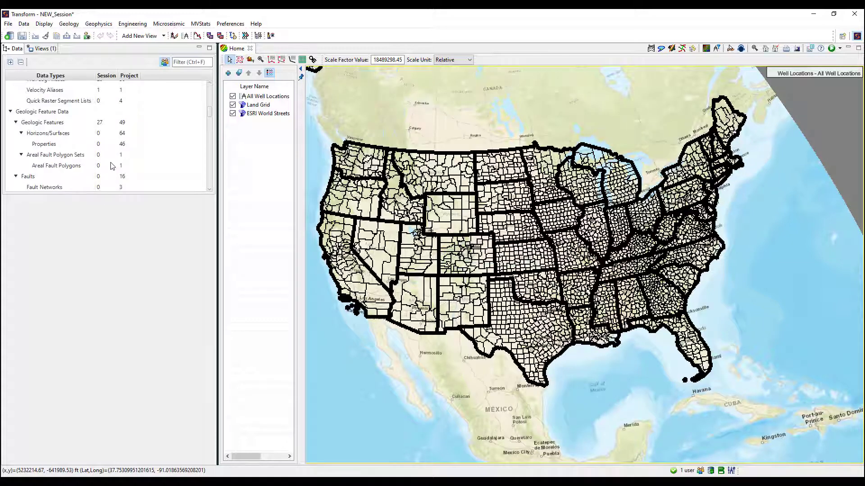
scroll(112, 166, "up", 1)
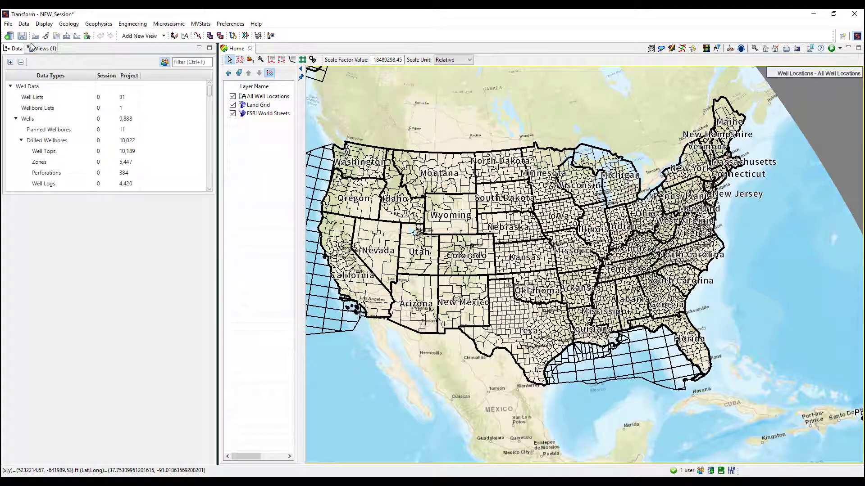
Open the Add Data to Session dialog and look through its horizons/surfaces, seismic, other data and interpreters categories.
left_click(9, 36)
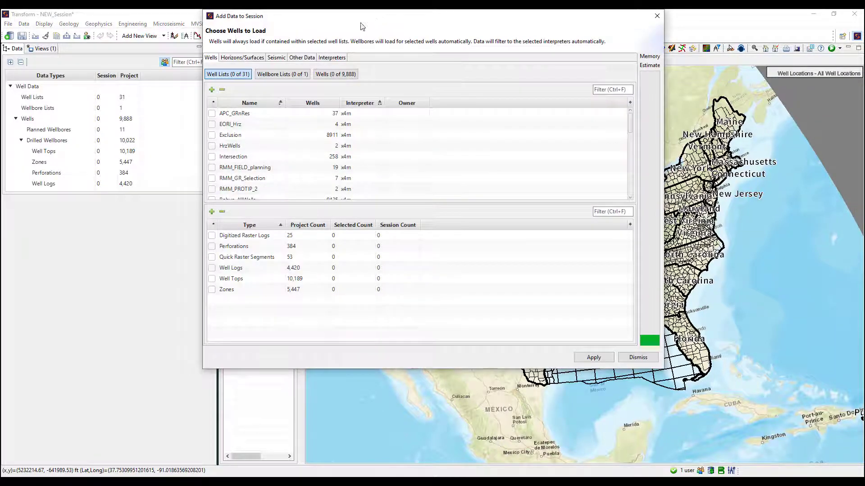
left_click_drag(355, 18, 211, 93)
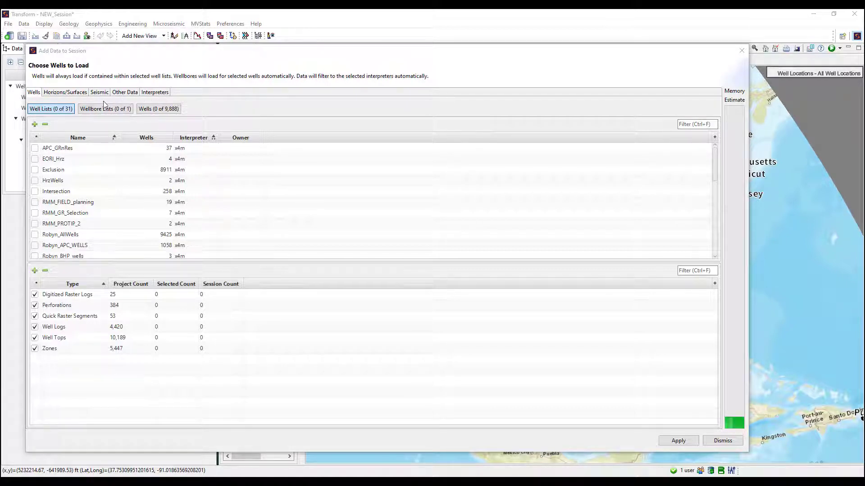
left_click(62, 93)
left_click(97, 93)
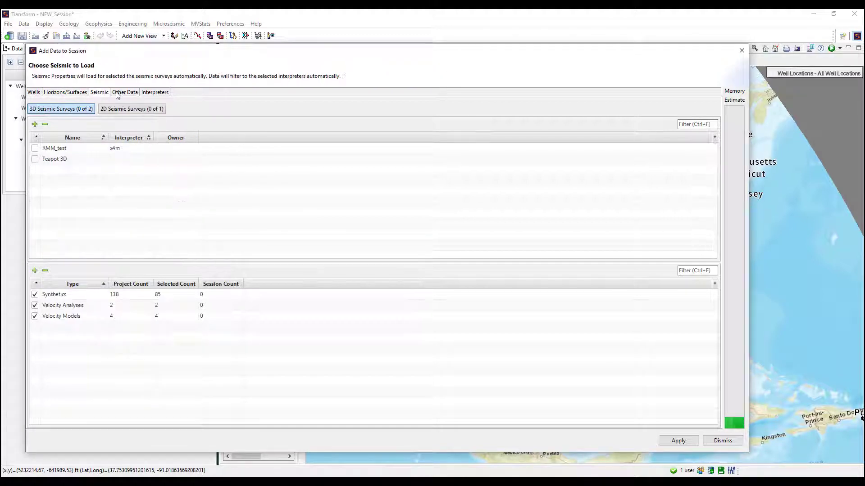
left_click(121, 93)
left_click(146, 93)
left_click(35, 93)
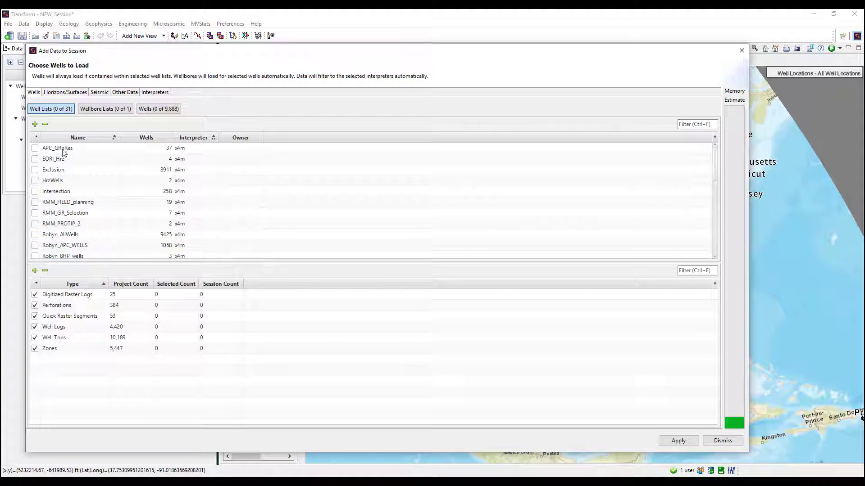
Select the well lists EORI_Hrz, Exclusion, HrzWells and Intersection, and try excluding and re-including Well Logs.
left_click(34, 159)
left_click(35, 170)
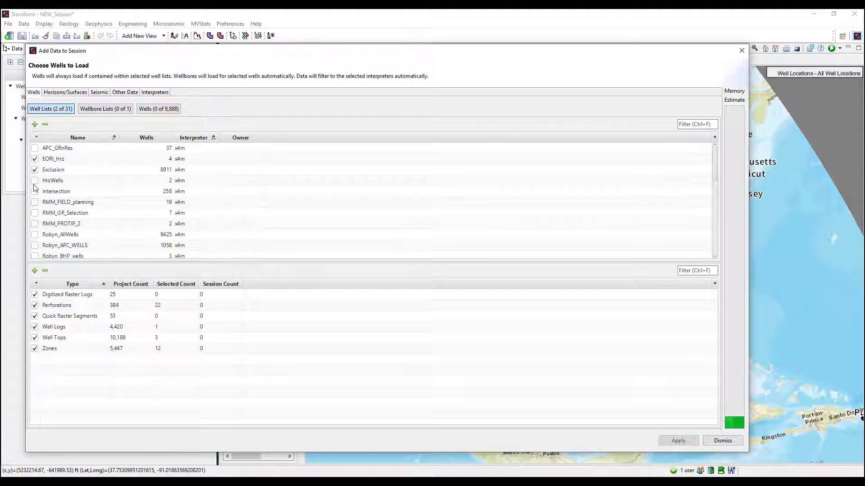
left_click(34, 181)
left_click(35, 192)
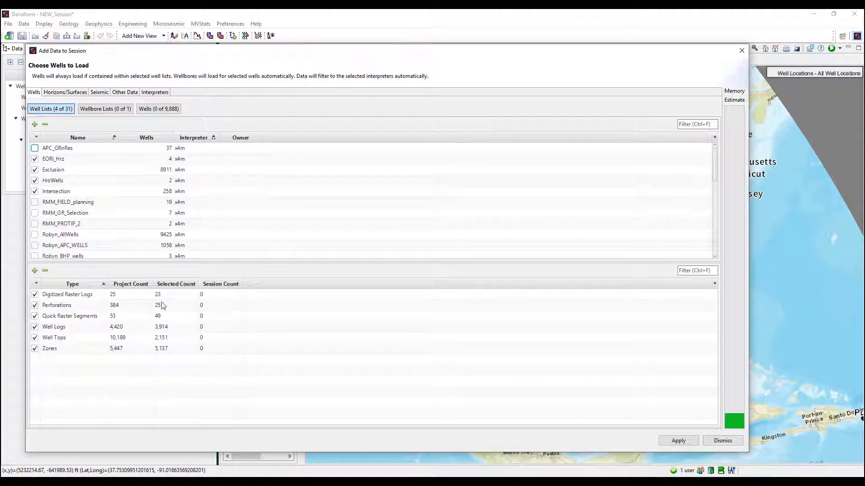
left_click(35, 326)
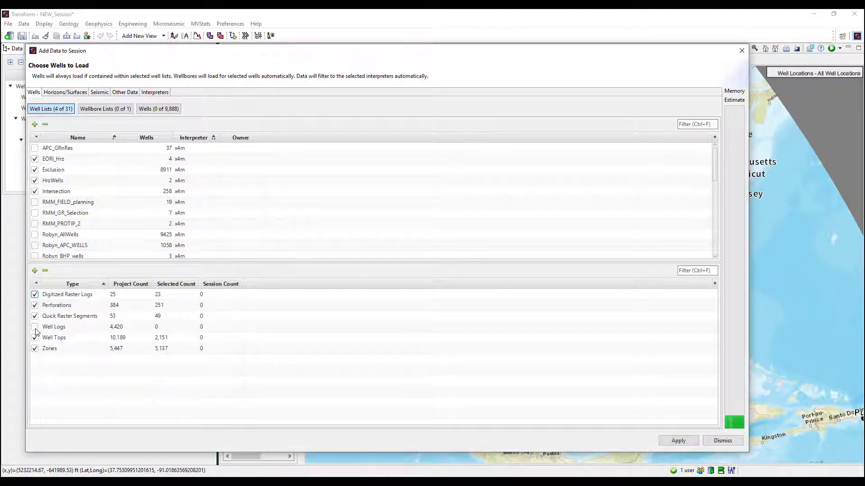
left_click(35, 326)
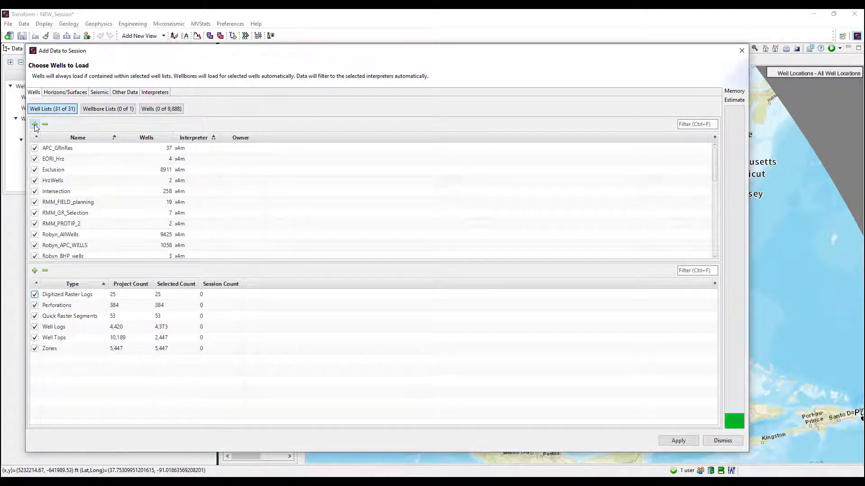
Select all well lists and all individual wells as data to load into the session.
left_click(45, 124)
left_click(35, 124)
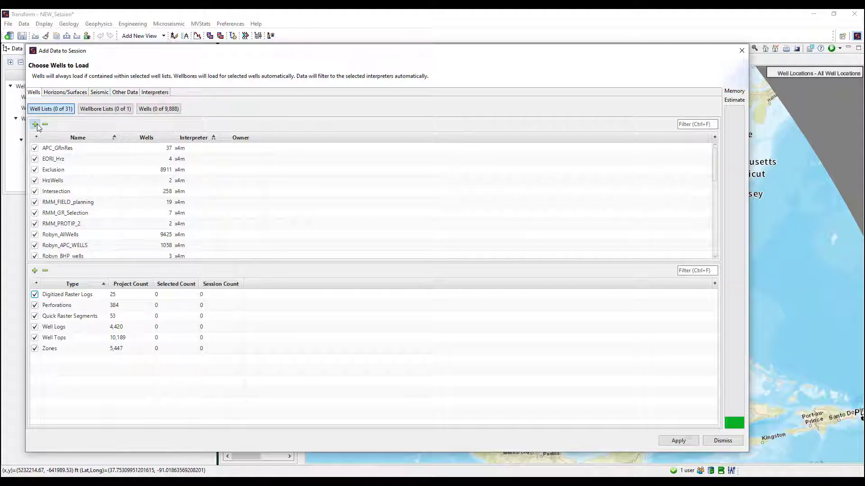
left_click(108, 108)
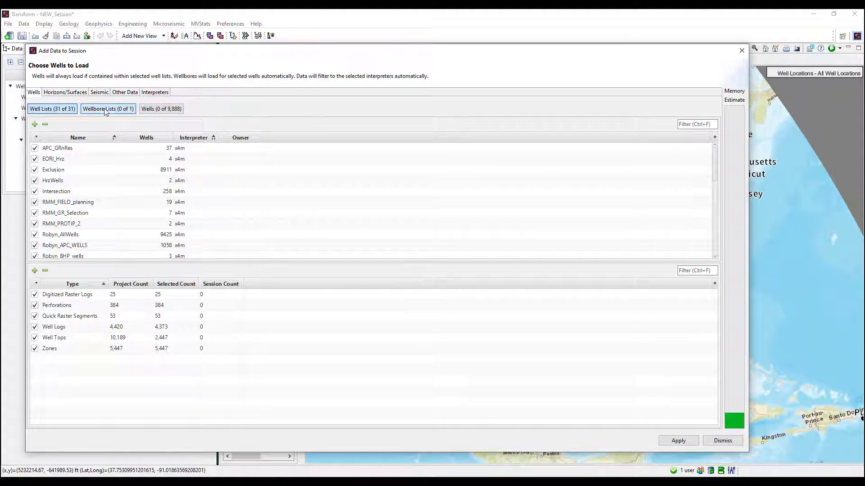
left_click(168, 109)
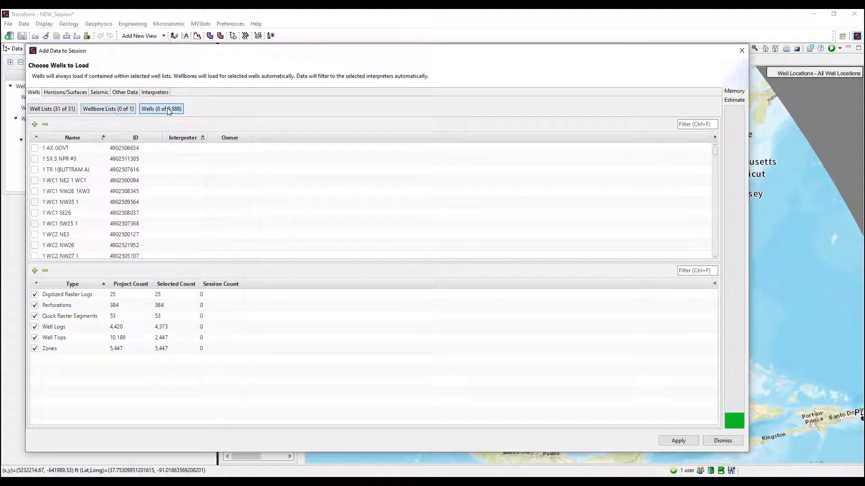
left_click(36, 126)
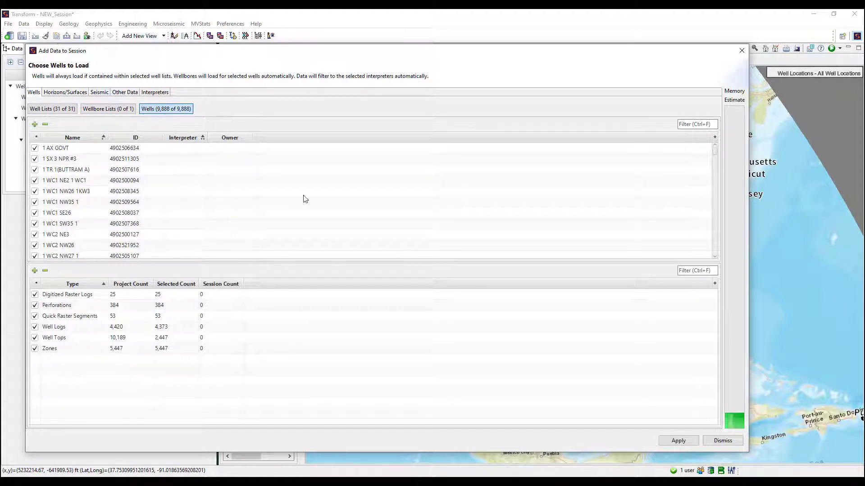
mouse_move(734, 426)
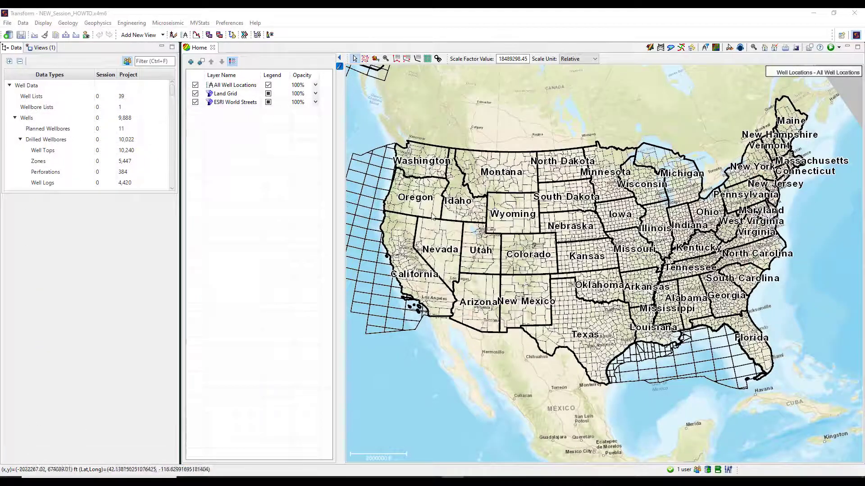
Reopen the Add Data to Session dialog in the NEW_Session_HOWTO session and view its wellbore lists and individual wells.
scroll(88, 135, "down", 3)
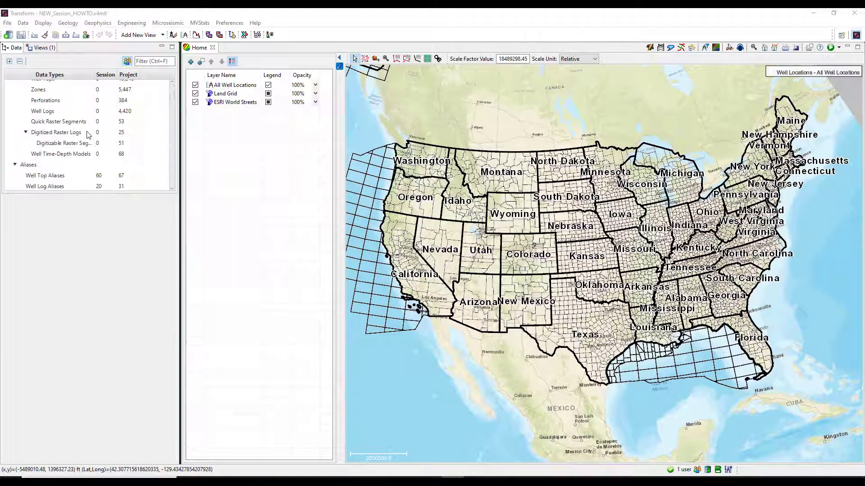
scroll(88, 135, "up", 3)
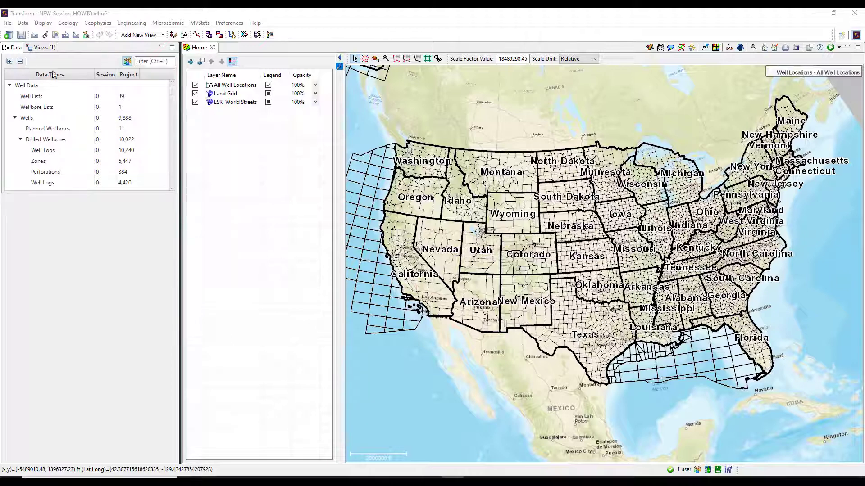
left_click(8, 35)
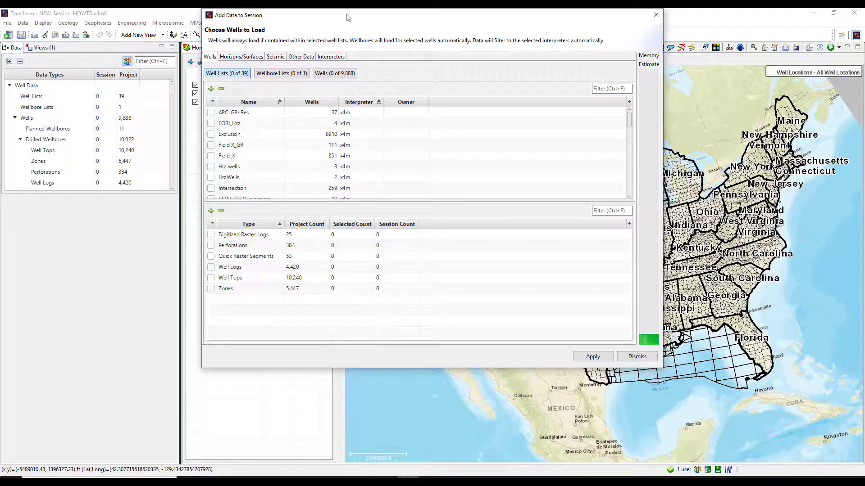
left_click_drag(346, 18, 338, 70)
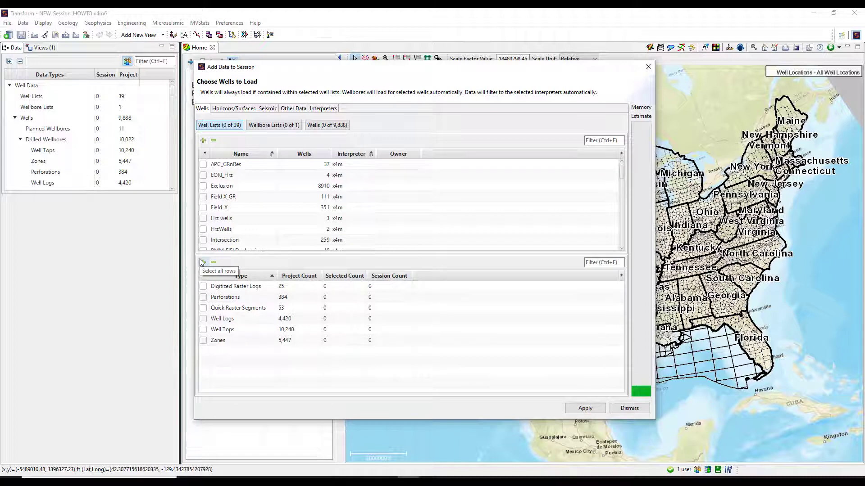
left_click(268, 126)
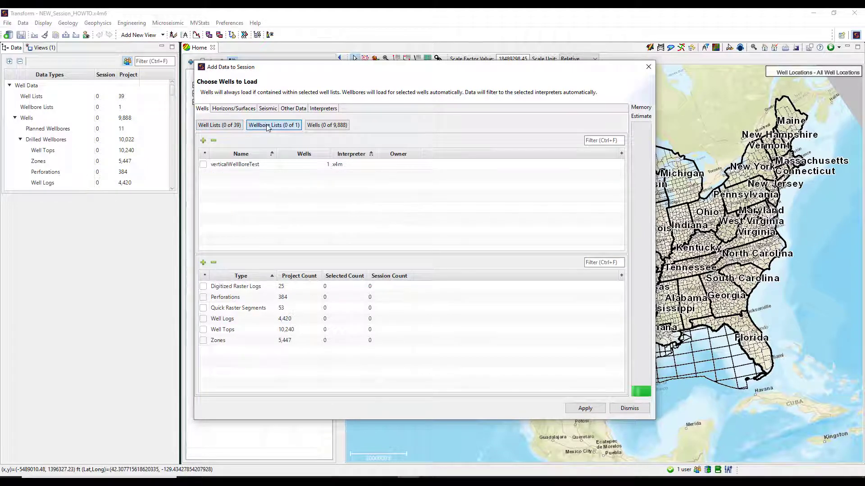
left_click(323, 126)
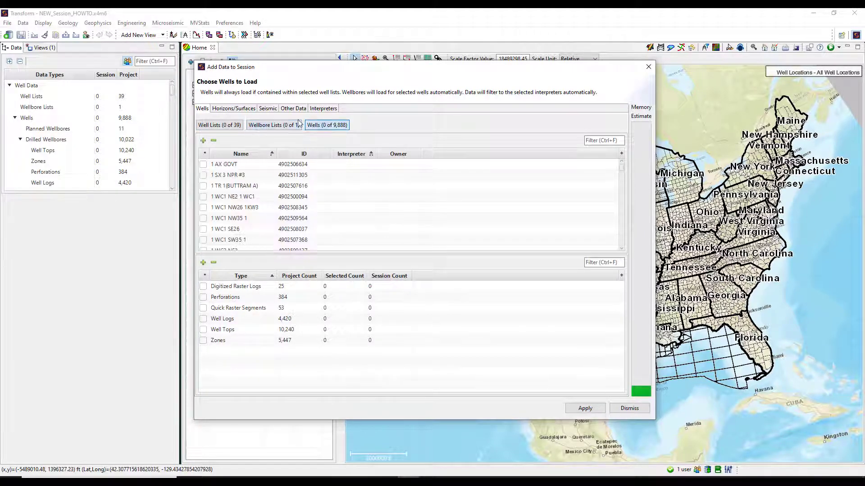
Try out selecting a few individual wells, clearing the selection, and selecting all wells at once.
left_click(203, 140)
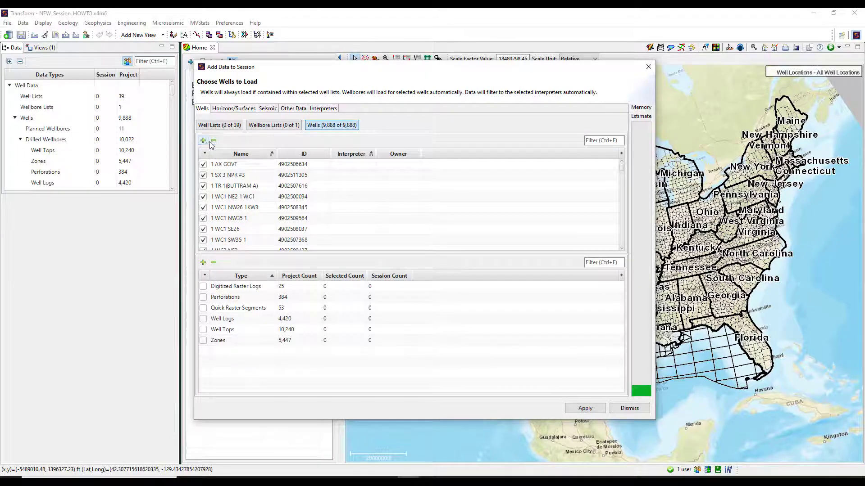
left_click(214, 140)
left_click(203, 164)
left_click(203, 175)
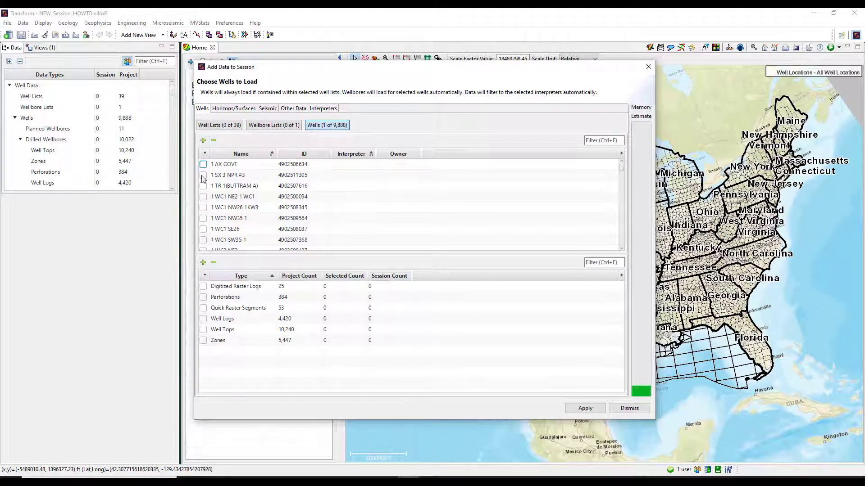
left_click(203, 186)
left_click(203, 196)
left_click(213, 140)
left_click(203, 140)
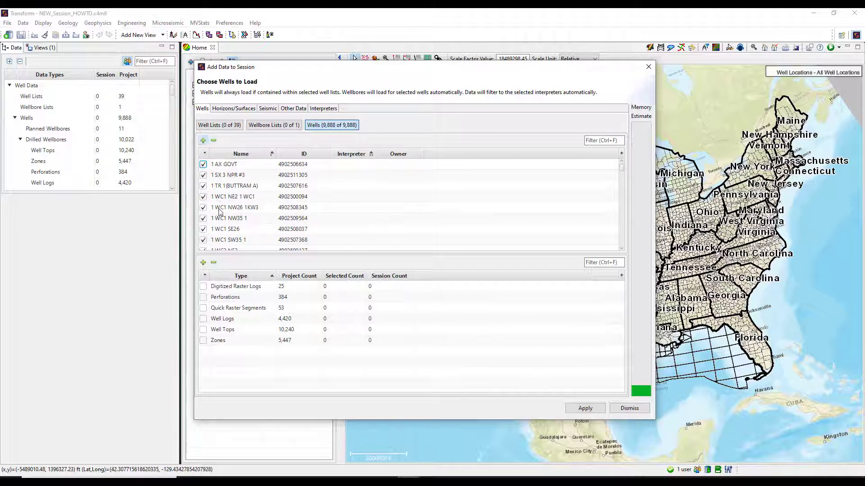
Include all well data types to load, and leave every well list and individual well deselected.
left_click(205, 266)
left_click(221, 129)
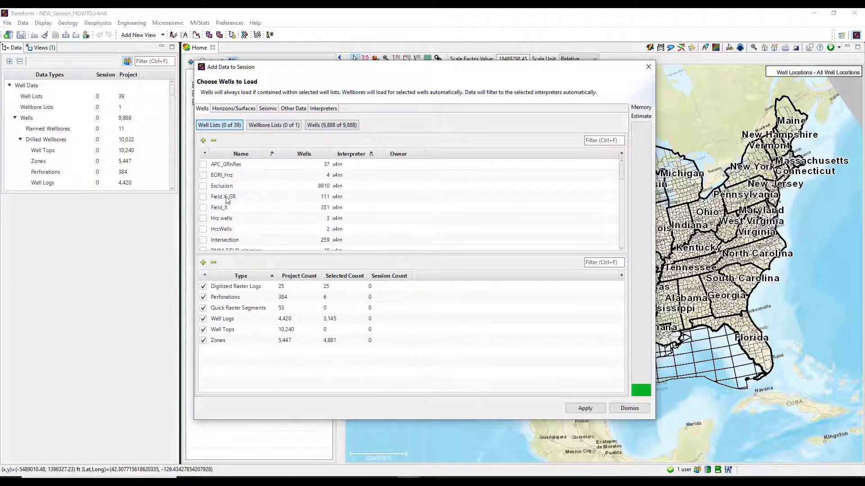
left_click(203, 140)
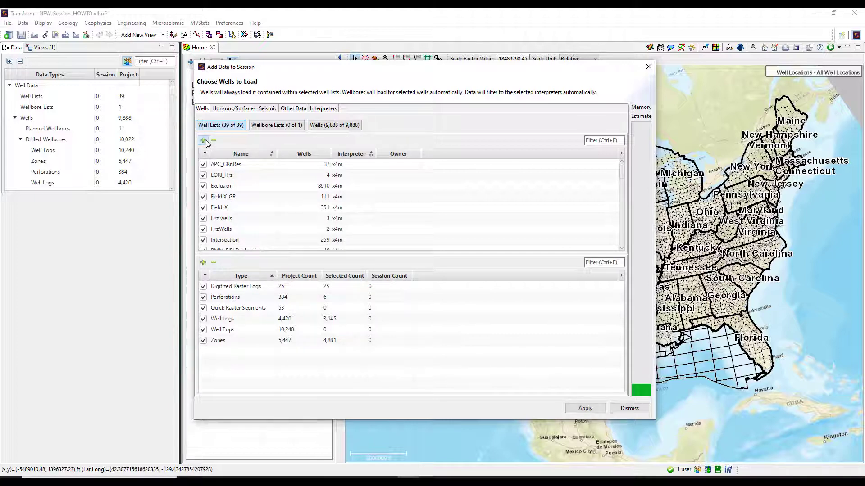
left_click(214, 141)
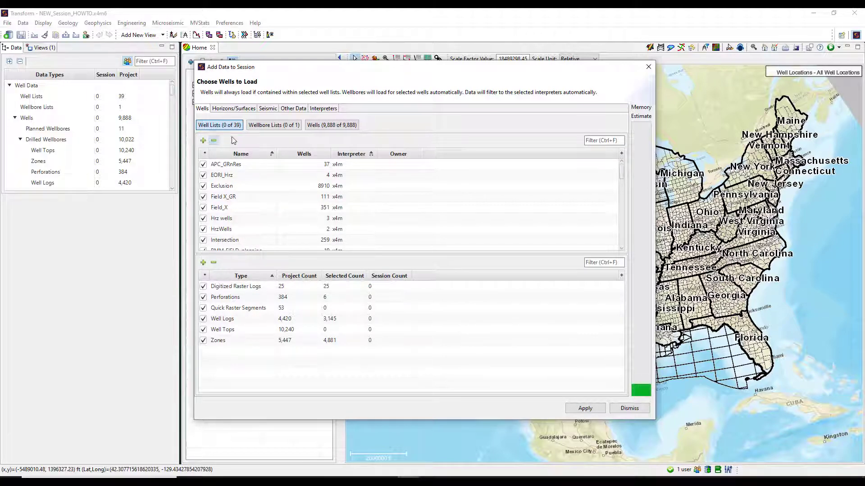
left_click(333, 124)
left_click(214, 140)
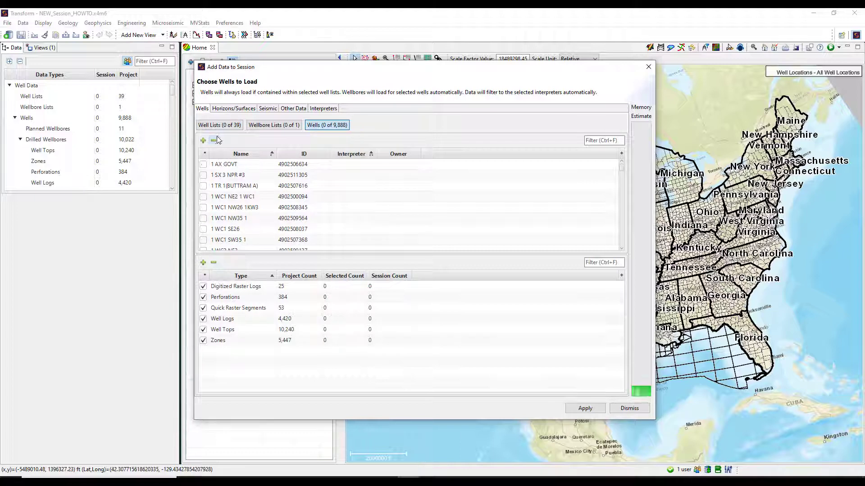
Select only the Field_X well list for loading into the session.
left_click(221, 125)
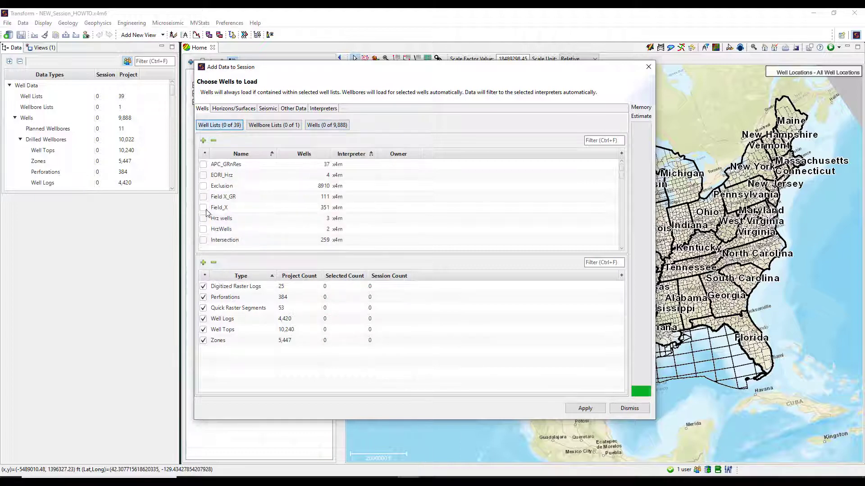
scroll(208, 213, "down", 2)
left_click(204, 191)
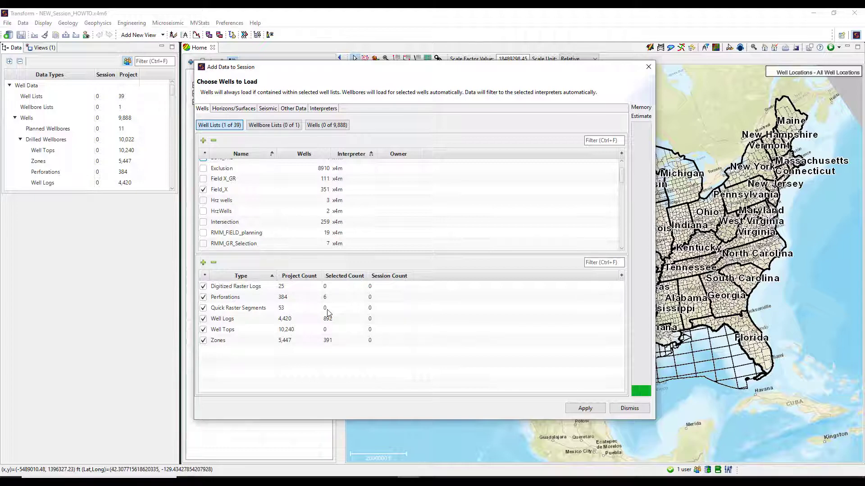
mouse_move(647, 396)
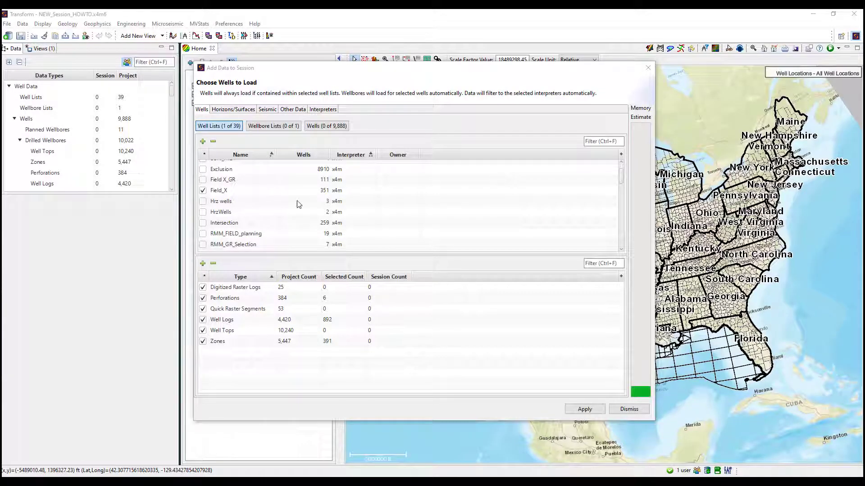
Browse the horizons and surfaces available to load, and try selecting all of them and clearing the selection.
left_click(237, 111)
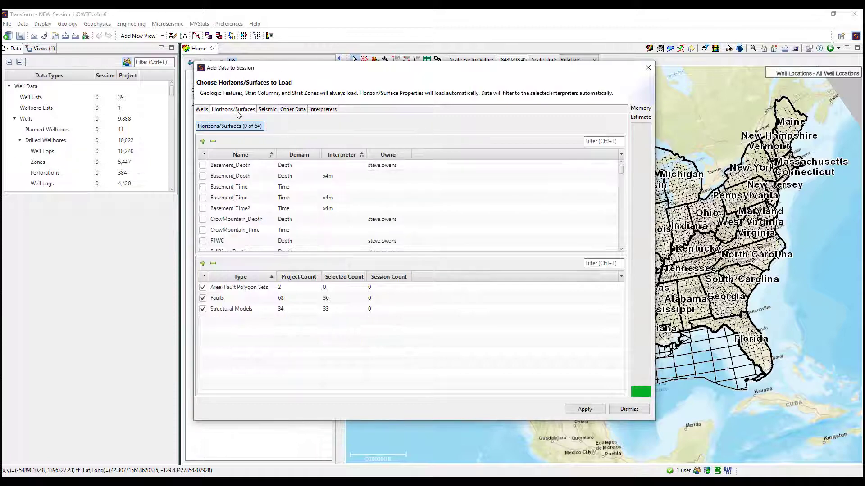
scroll(283, 203, "down", 5)
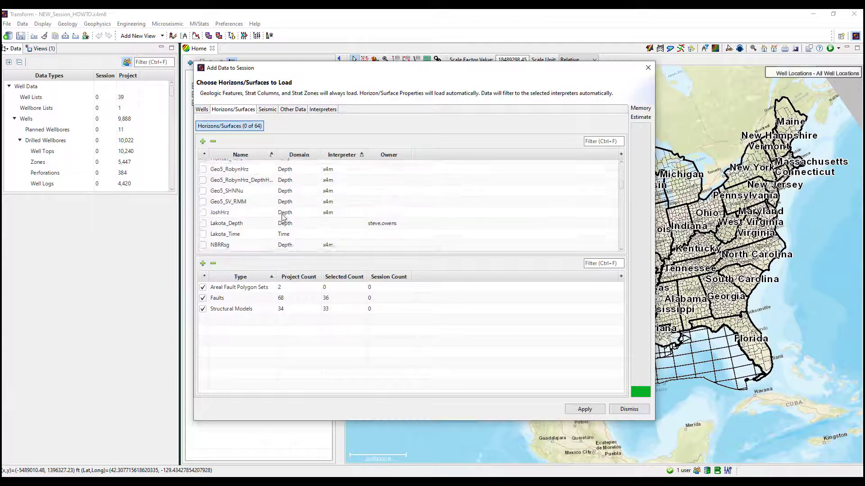
scroll(298, 244, "up", 5)
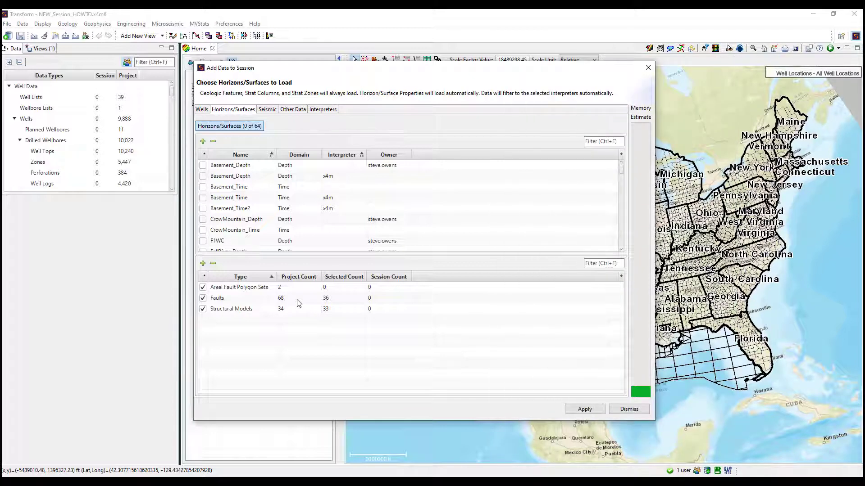
left_click(203, 142)
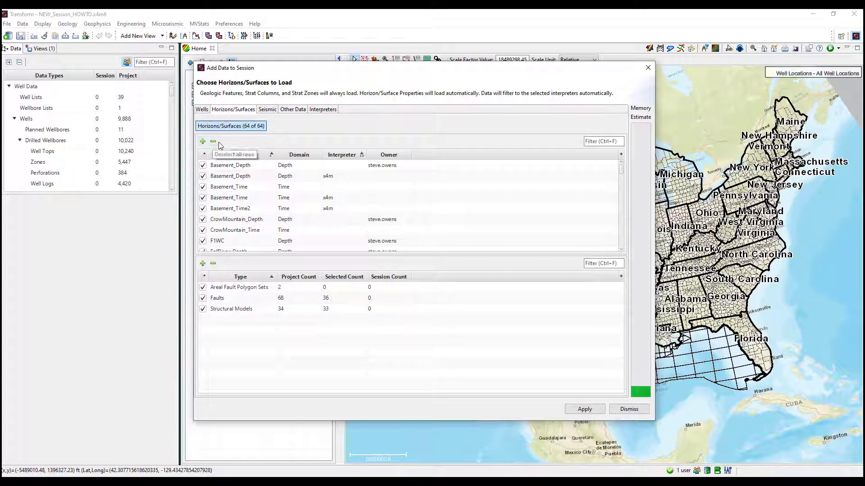
left_click(213, 141)
Filter the horizons and surfaces by "crow" and select CrowMountain_Depth and CrowMountain_Time.
left_click(604, 141)
mouse_move(647, 139)
type("crow")
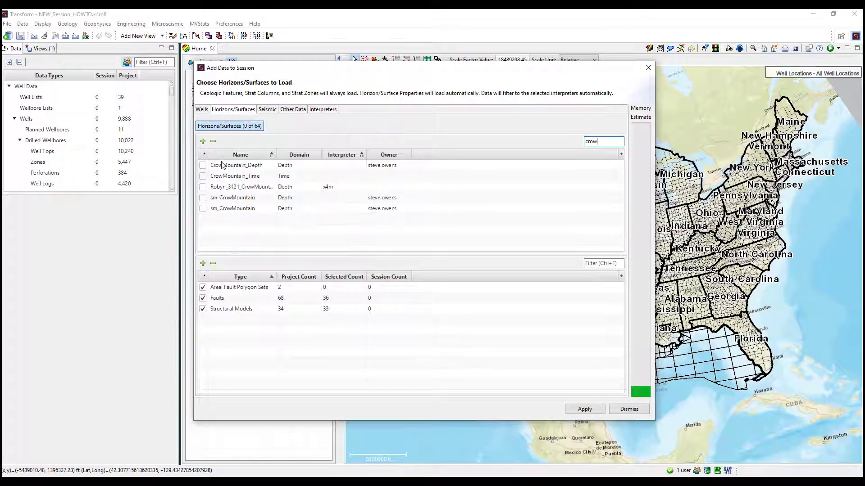
left_click(202, 176)
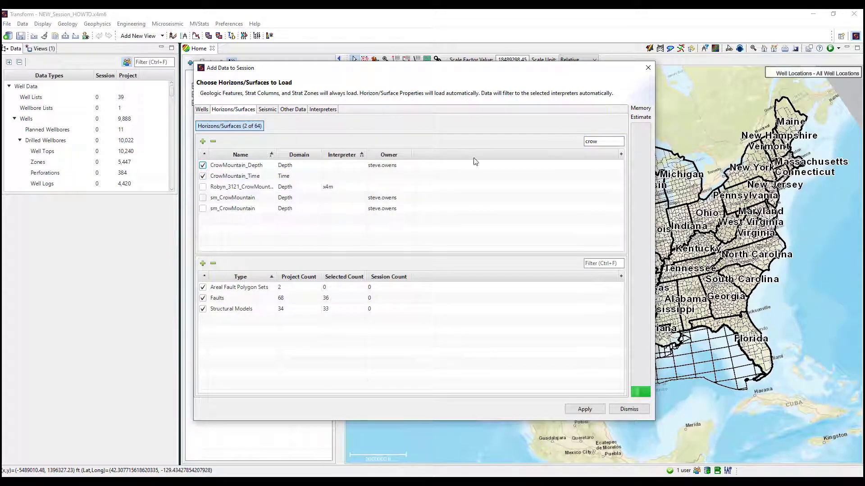
Clear the name filter and select all horizons and surfaces for loading into the session.
double_click(583, 142)
key("BackSpace")
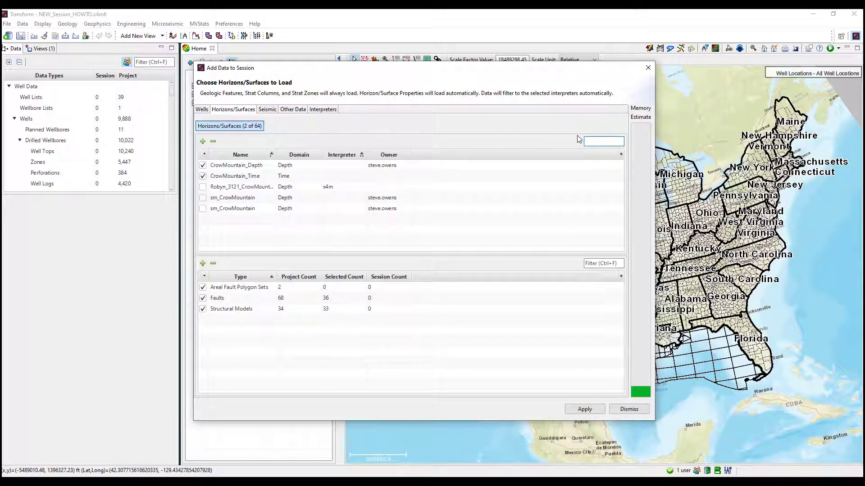
left_click(203, 142)
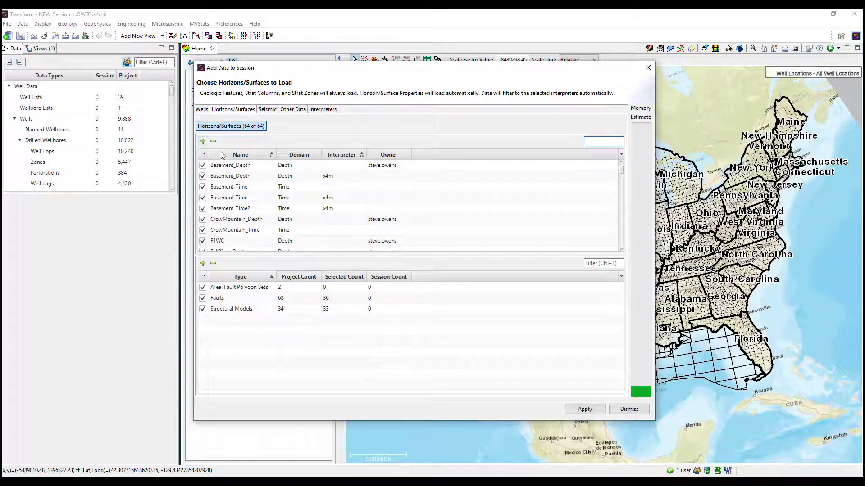
mouse_move(643, 394)
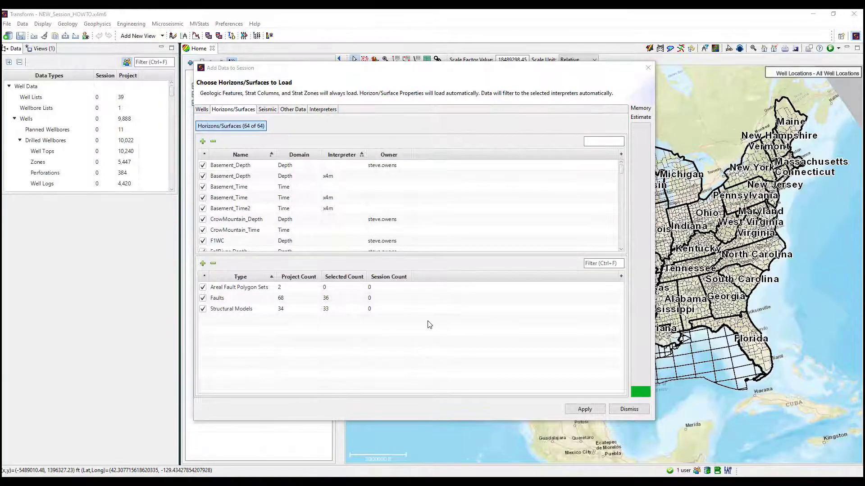
Select both 3D seismic surveys, RMM_test and Teapot 3D, for loading, with all associated seismic data types included.
left_click(274, 111)
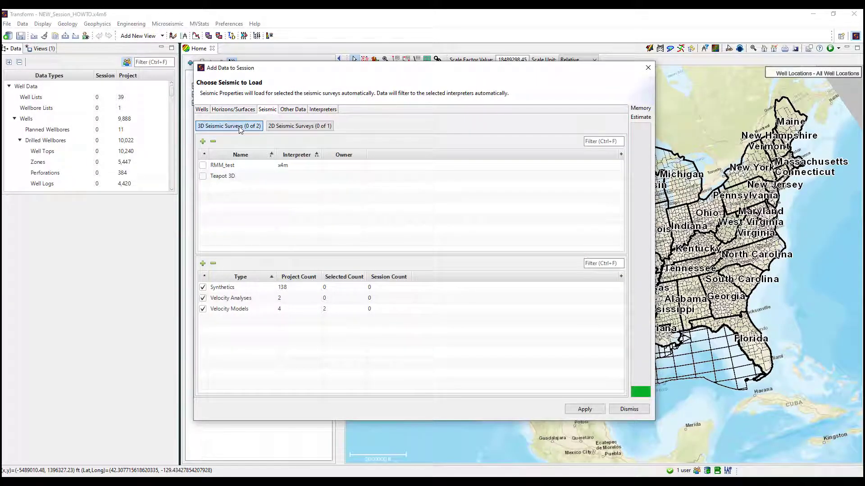
left_click(300, 128)
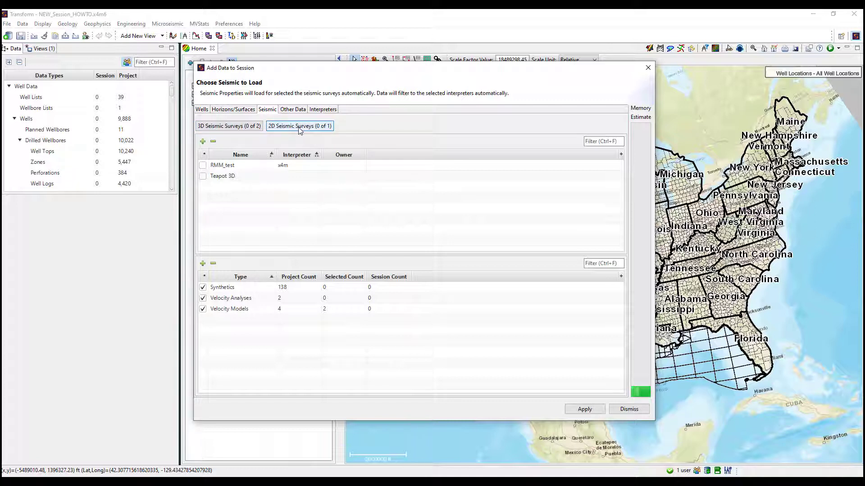
left_click(244, 128)
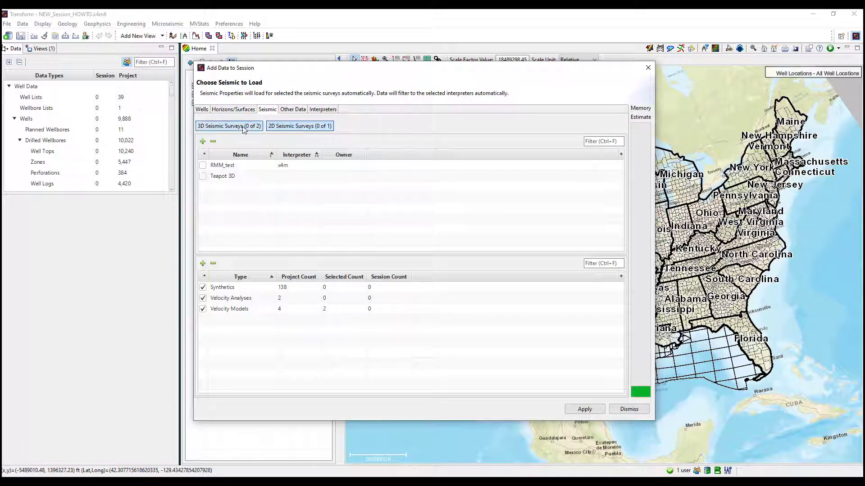
left_click(203, 141)
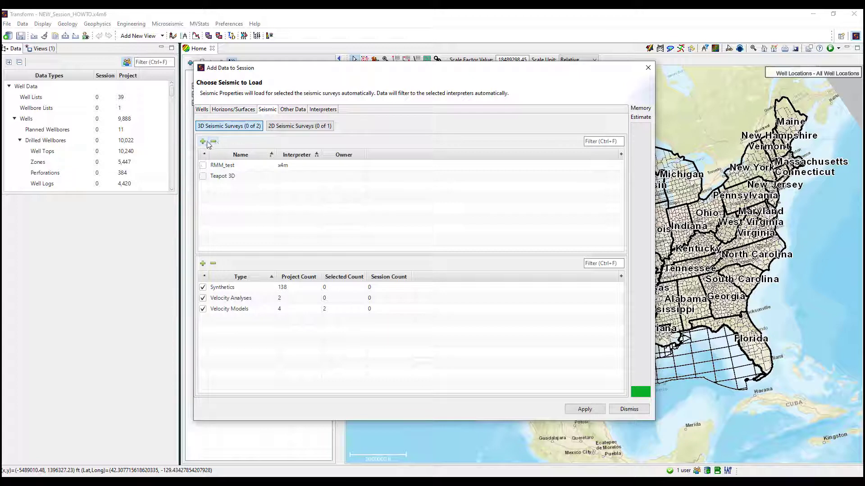
left_click(213, 142)
left_click(203, 165)
left_click(203, 176)
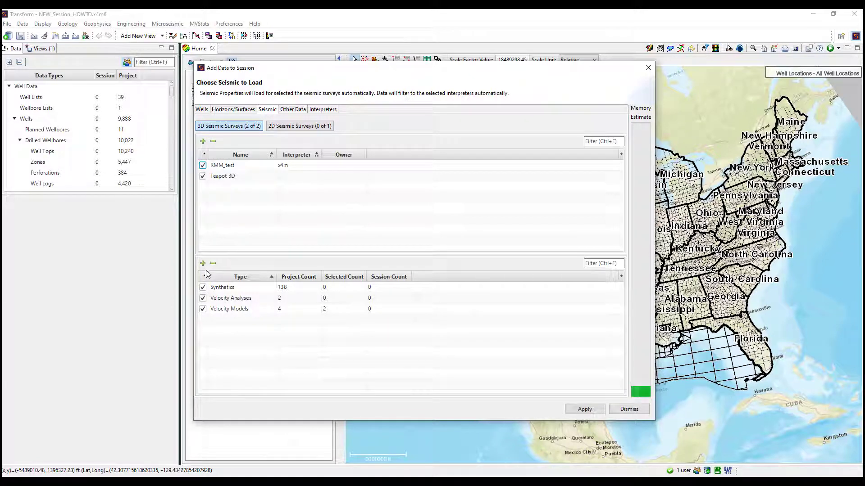
left_click(202, 298)
left_click(203, 176)
left_click(203, 288)
left_click(203, 177)
Select the 2D seismic survey Teapot 2D from 3D for loading.
left_click(289, 129)
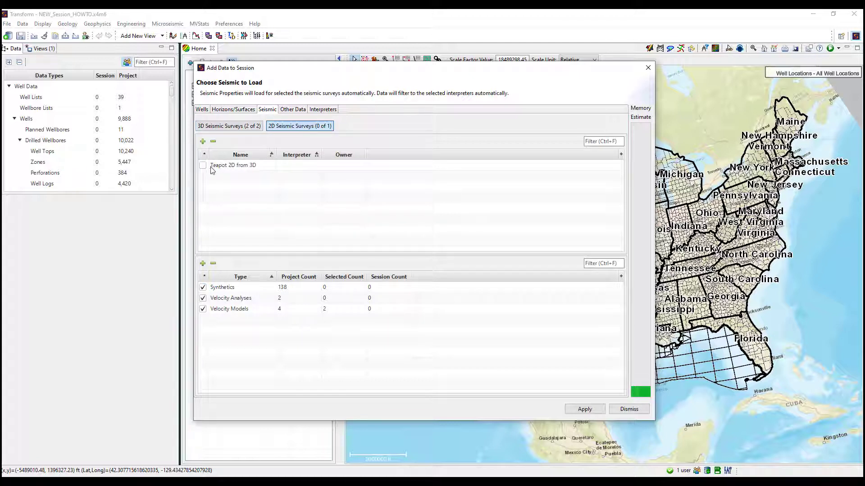
left_click(229, 126)
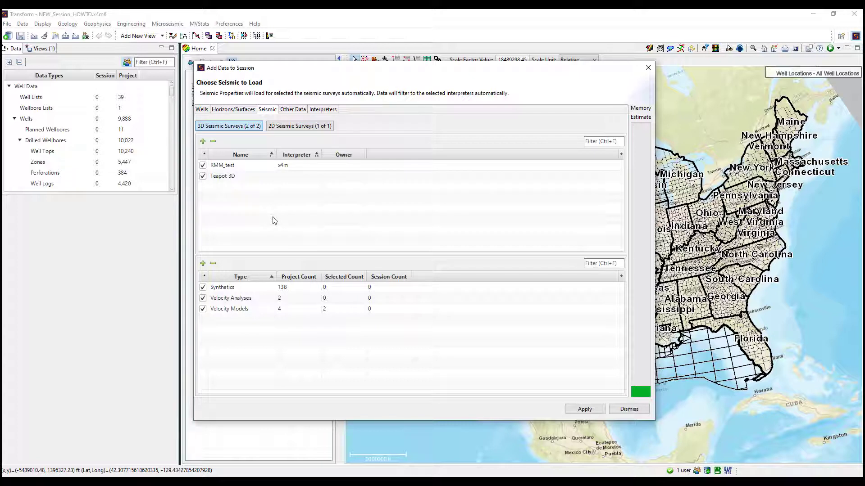
left_click(600, 263)
Try excluding Grids, Imagery and MVStats from the other data to load, and reselect all data types.
left_click(298, 111)
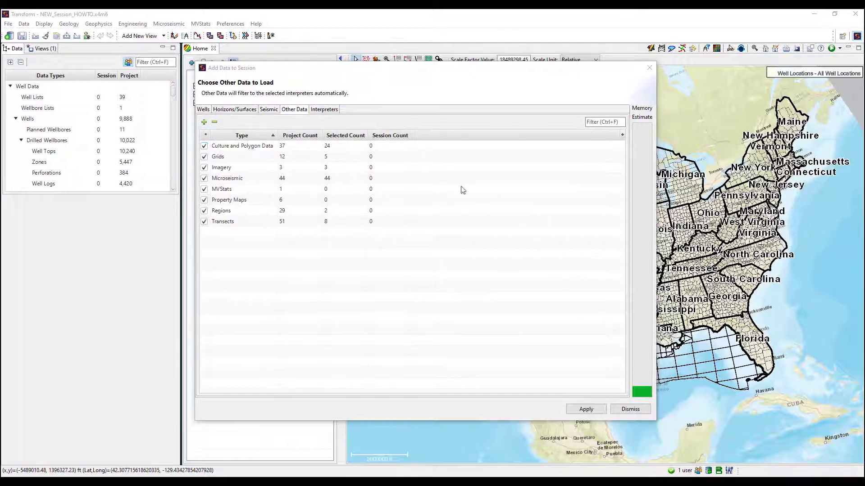
left_click(205, 157)
left_click(204, 168)
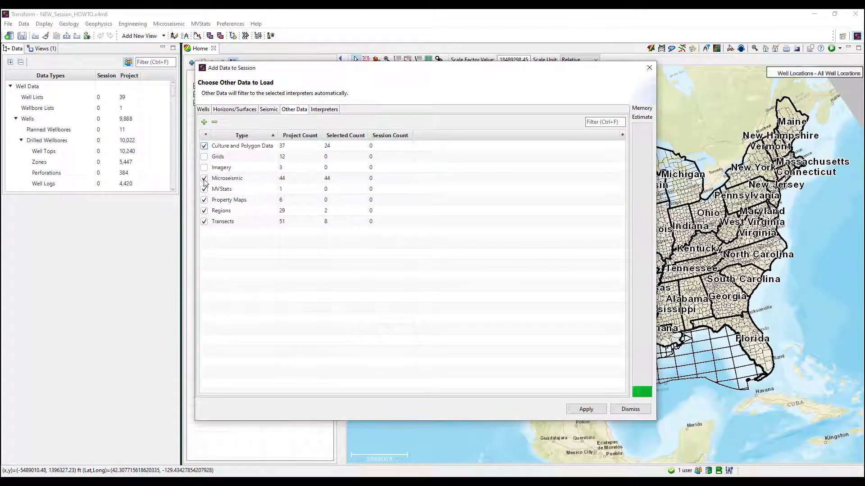
left_click(204, 178)
left_click(204, 189)
left_click(204, 178)
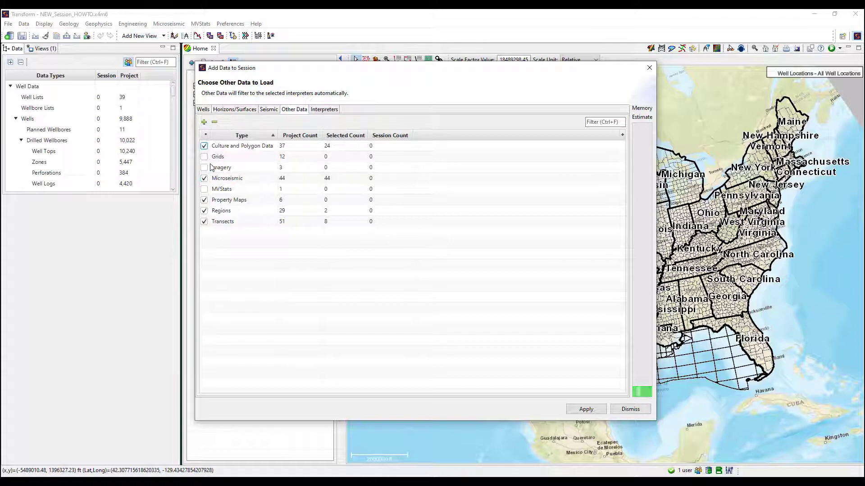
left_click(204, 122)
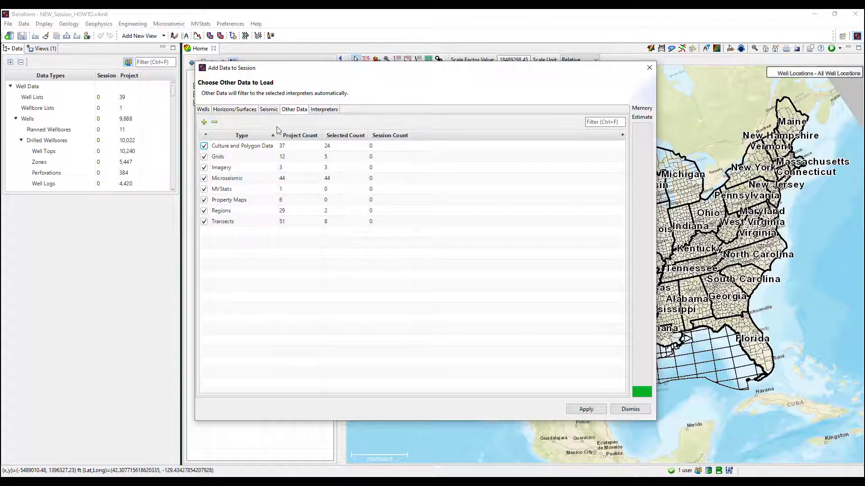
Select all interpreters whose data should load into the session.
left_click(327, 110)
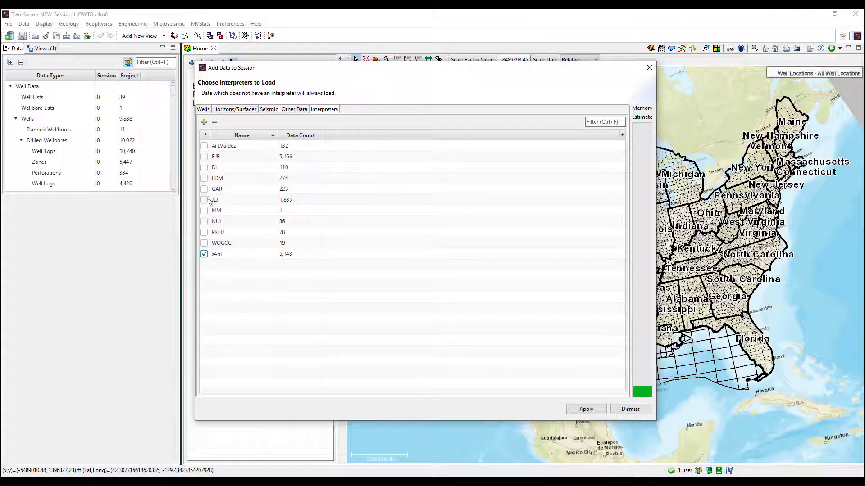
left_click(204, 122)
left_click(205, 123)
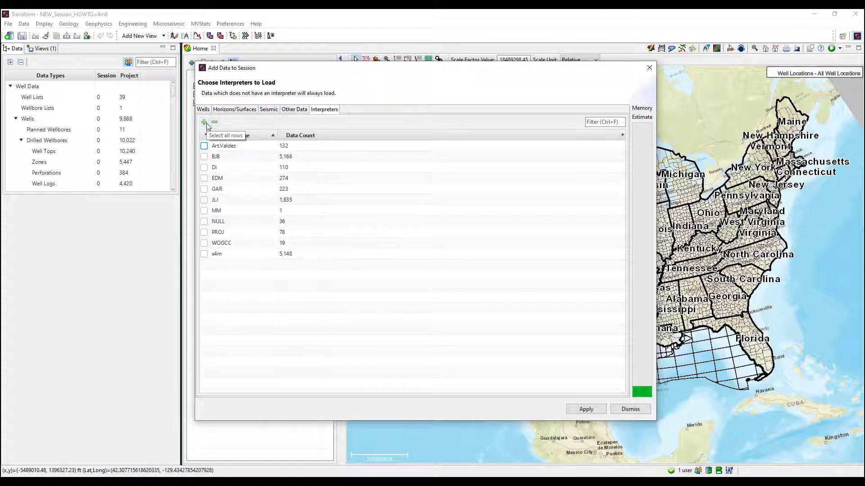
left_click(205, 124)
Exclude only the NULL interpreter and apply the chosen data to the session.
left_click(204, 199)
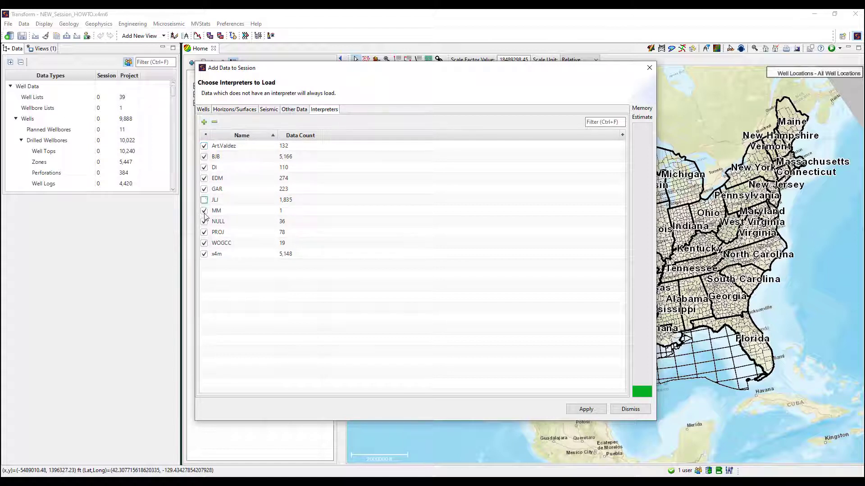
left_click(204, 210)
left_click(205, 221)
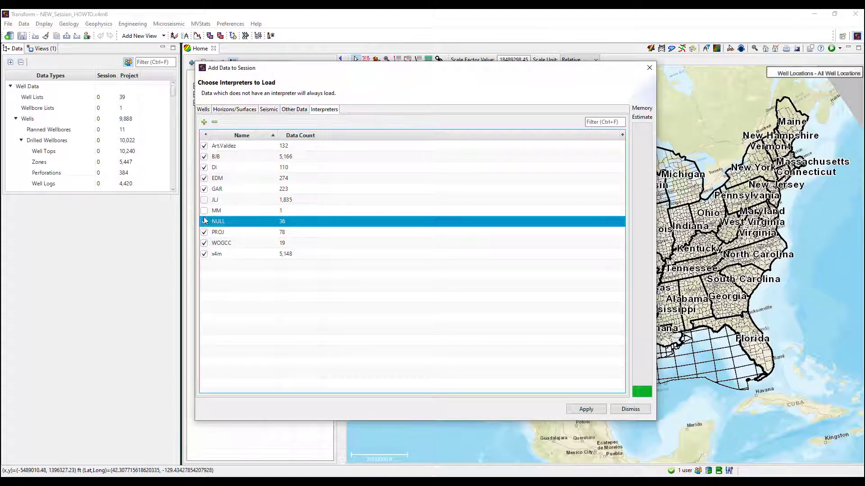
left_click(204, 221)
left_click(204, 211)
left_click(204, 200)
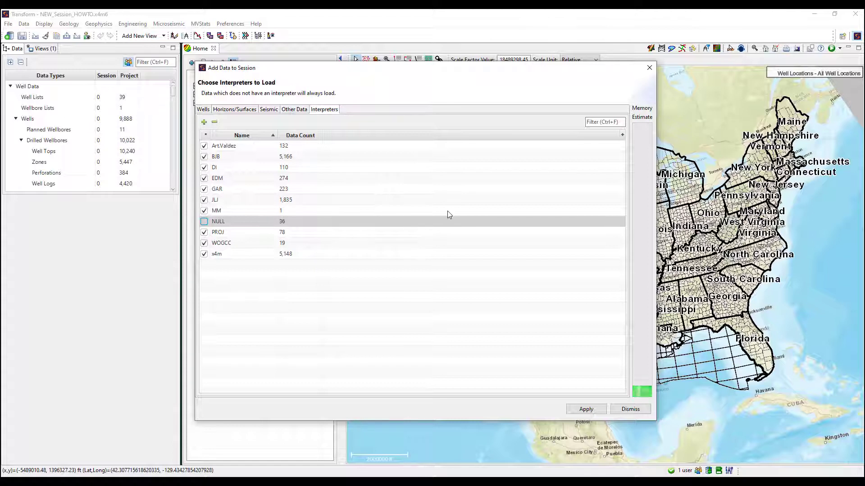
left_click(586, 410)
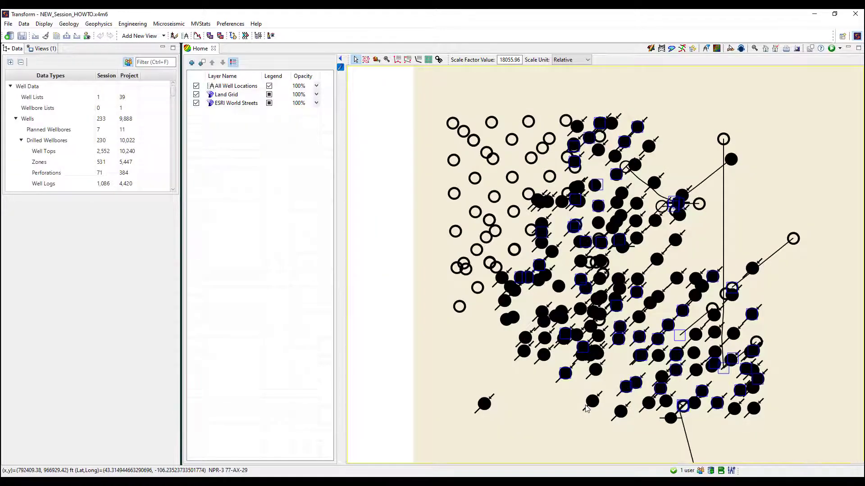
Examine the loaded wells on the map and look through the session's well lists, wellbore lists and individual wells.
scroll(583, 282, "down", 2)
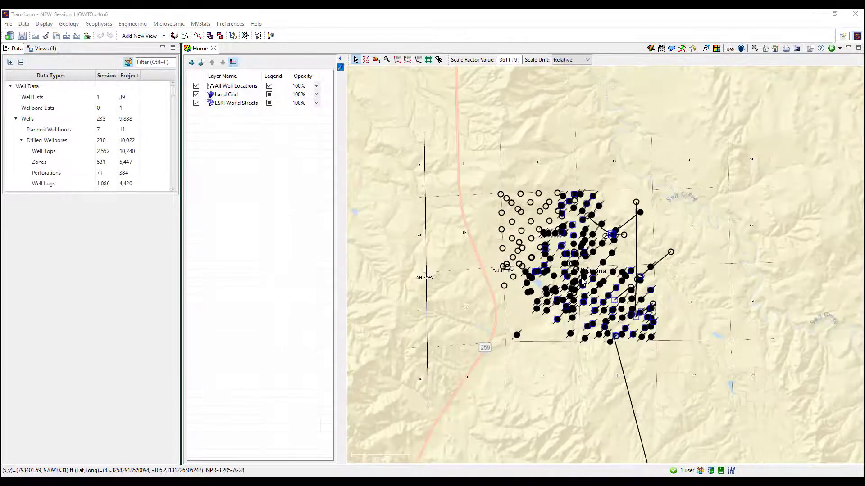
scroll(583, 282, "up", 1)
scroll(87, 132, "down", 2)
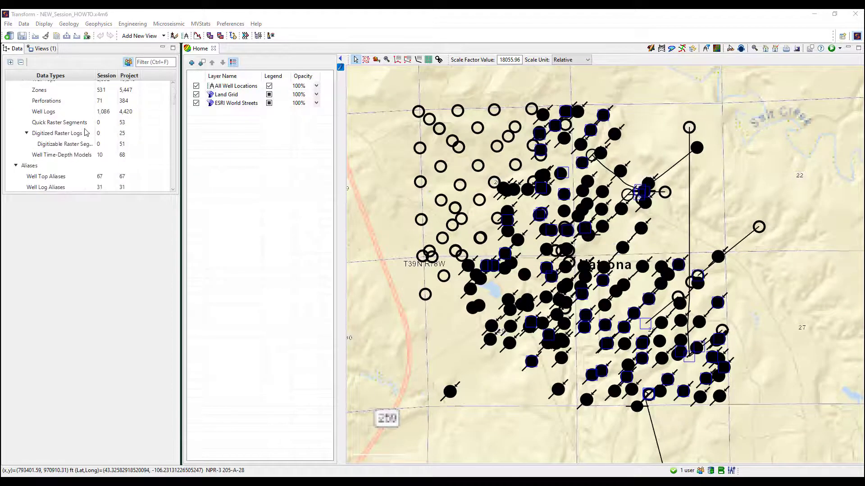
scroll(86, 132, "up", 2)
left_click(63, 98)
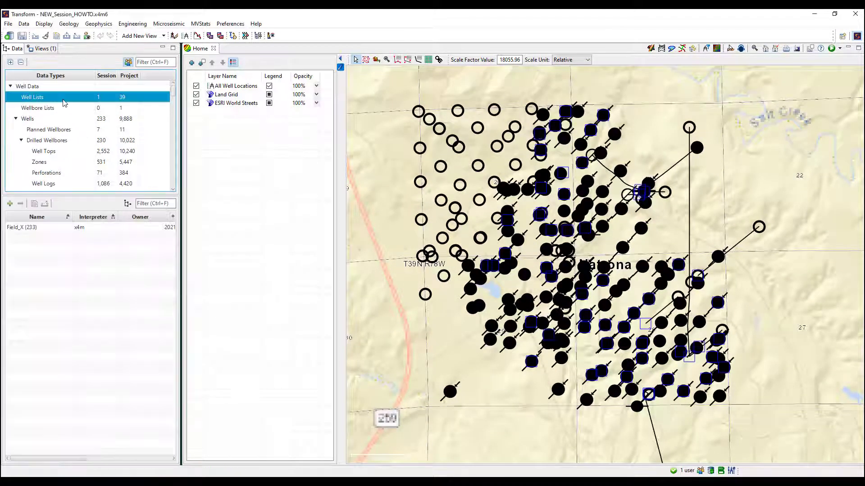
left_click(37, 228)
left_click(56, 109)
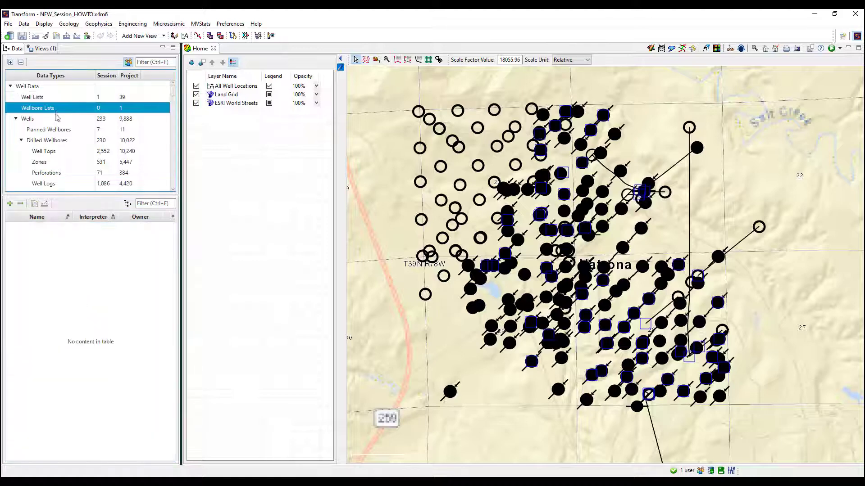
left_click(53, 122)
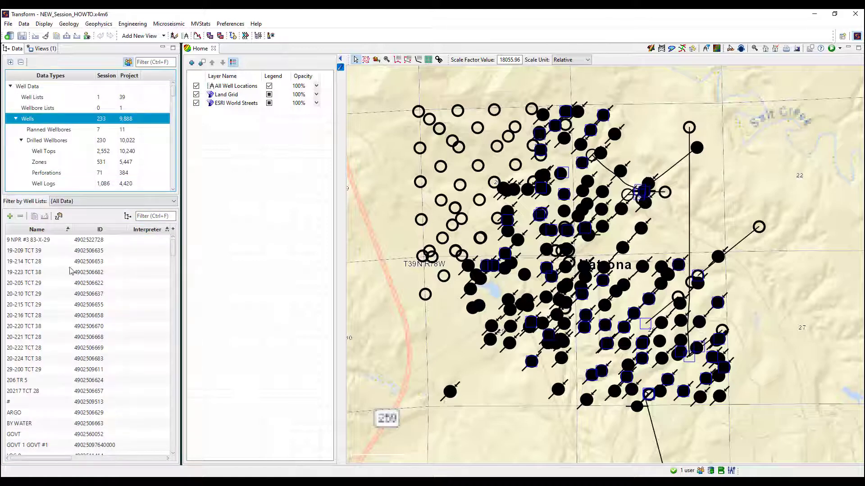
left_click(64, 295)
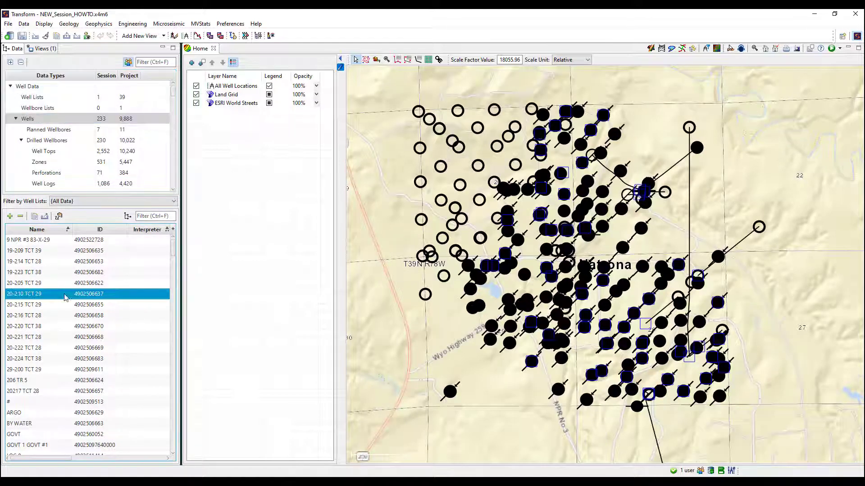
Save the session.
left_click(22, 36)
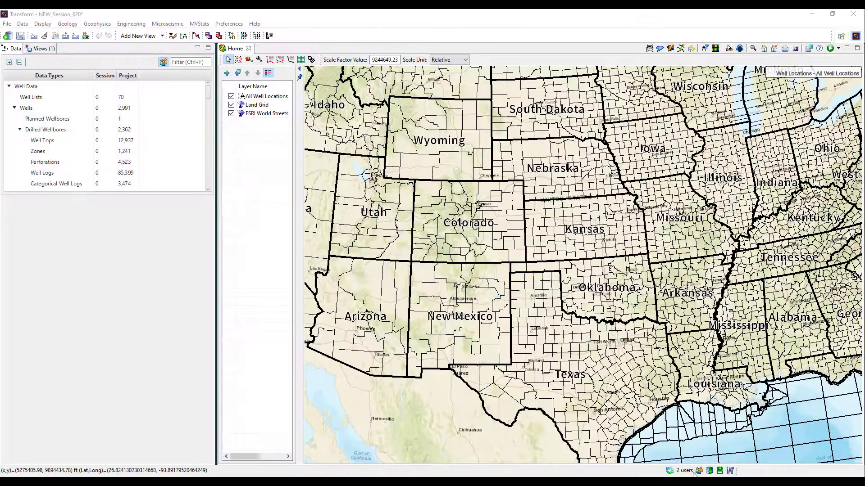
Open the Add Data to Session dialog for the empty session and dismiss it without loading anything.
left_click(670, 472)
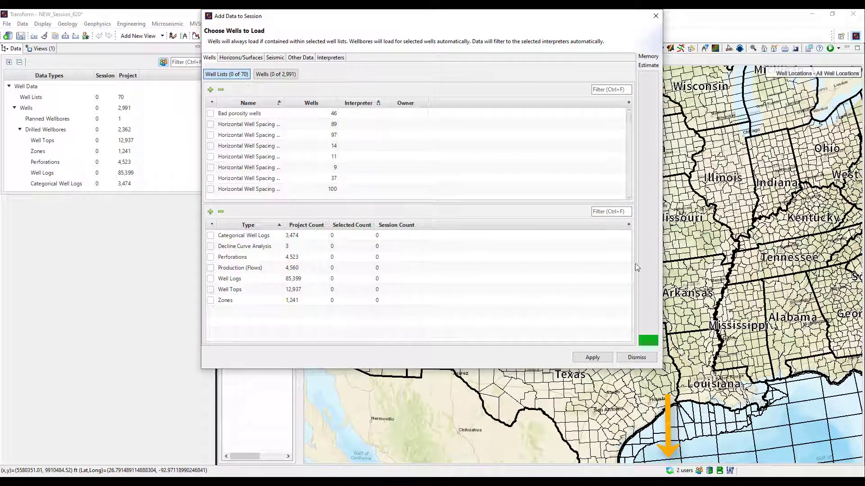
left_click(637, 358)
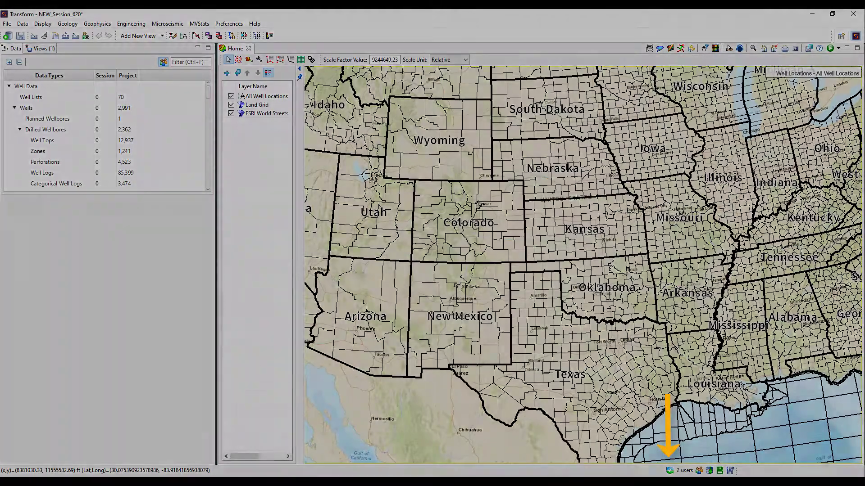